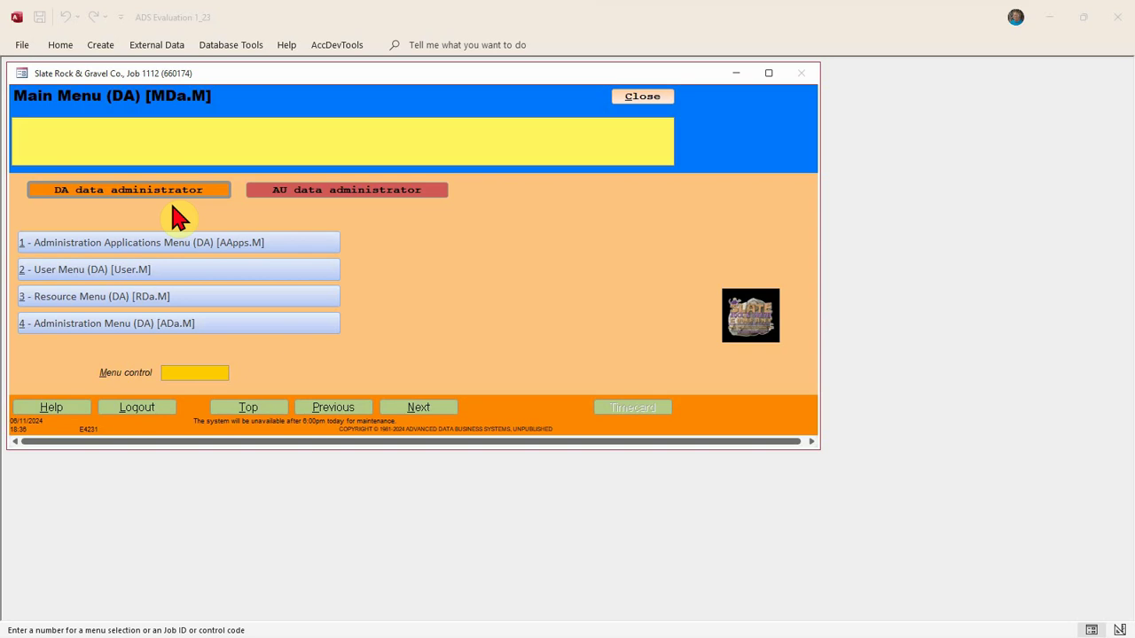
Enter the menu code 'hello' to log a greeting in the message log
{"action": "left_click", "coordinate": [179, 372]}
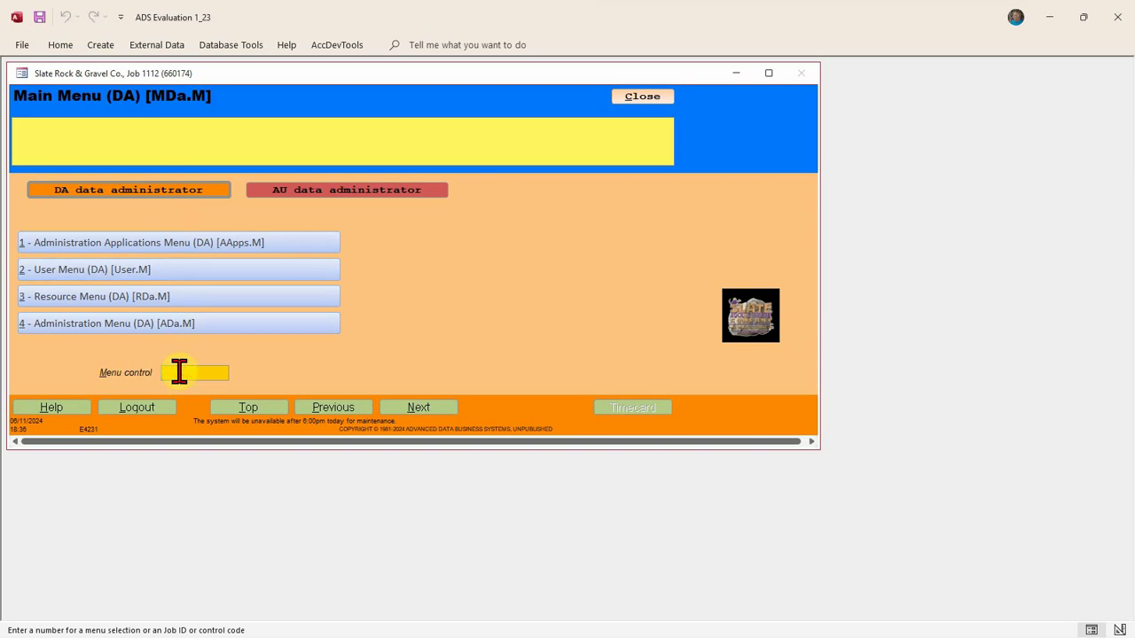
{"action": "type", "text": "hello"}
{"action": "key", "text": "Return"}
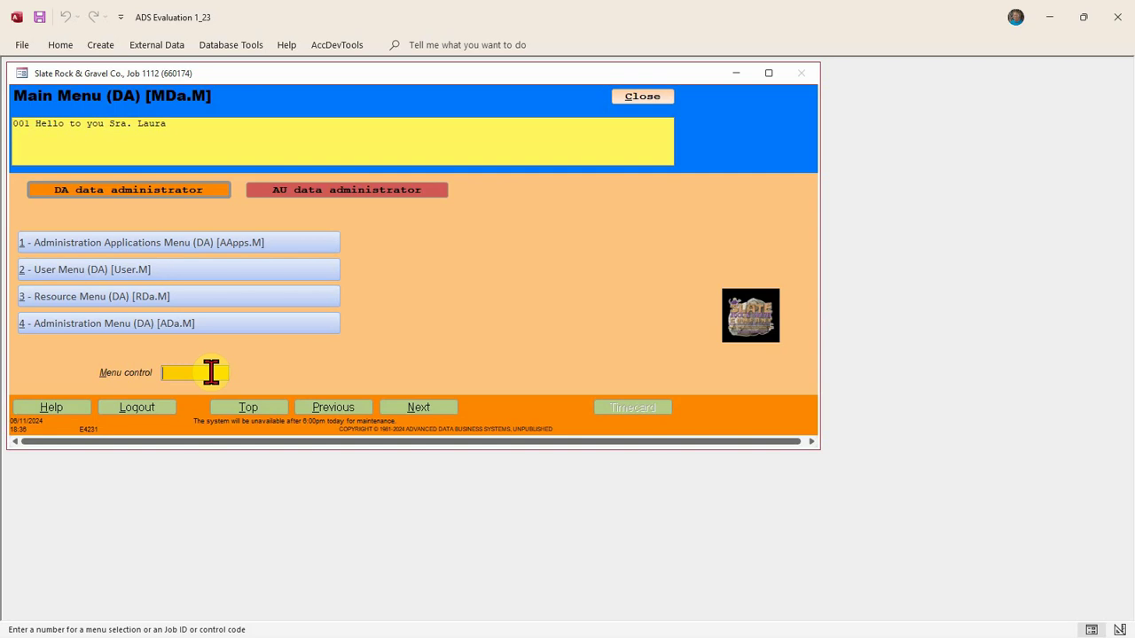
Submit an empty entry to log an invalid-entry warning, then 'where' to show session details
{"action": "key", "text": "Return"}
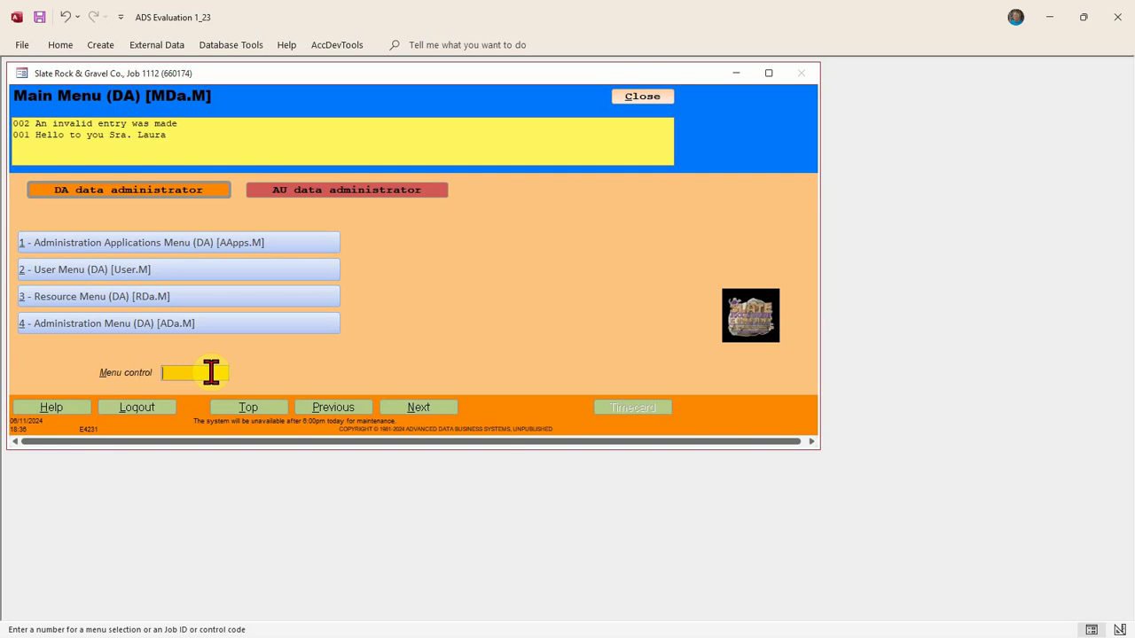
{"action": "type", "text": "where"}
{"action": "key", "text": "Return"}
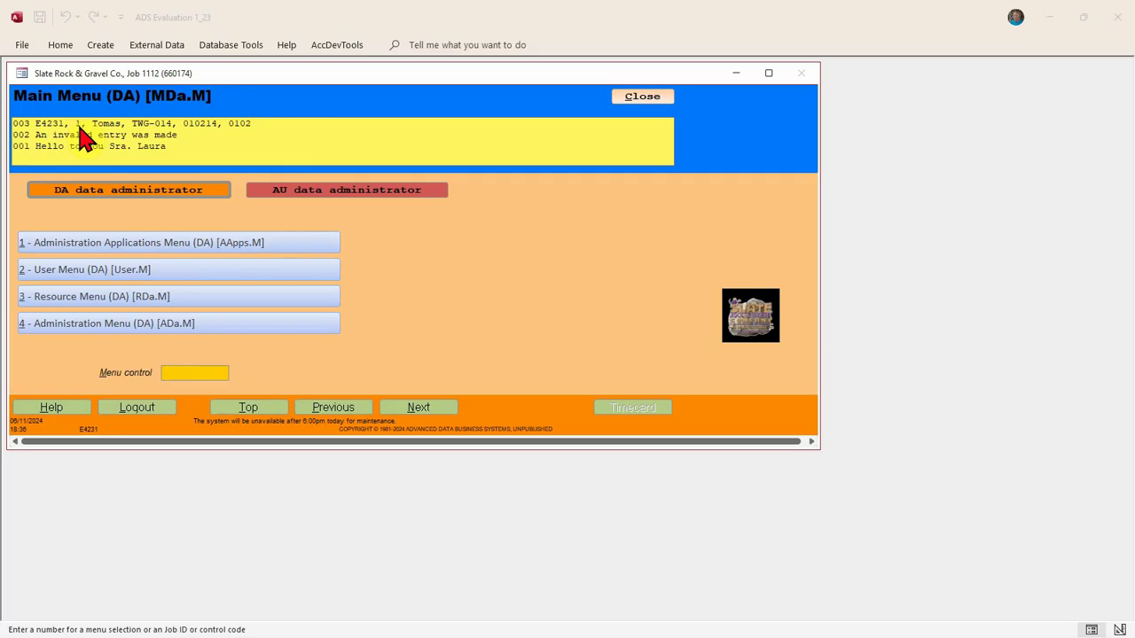
Narrow the Main Menu (DA) form window, check the message log, and return to the Menu control box
{"action": "left_click", "coordinate": [817, 257]}
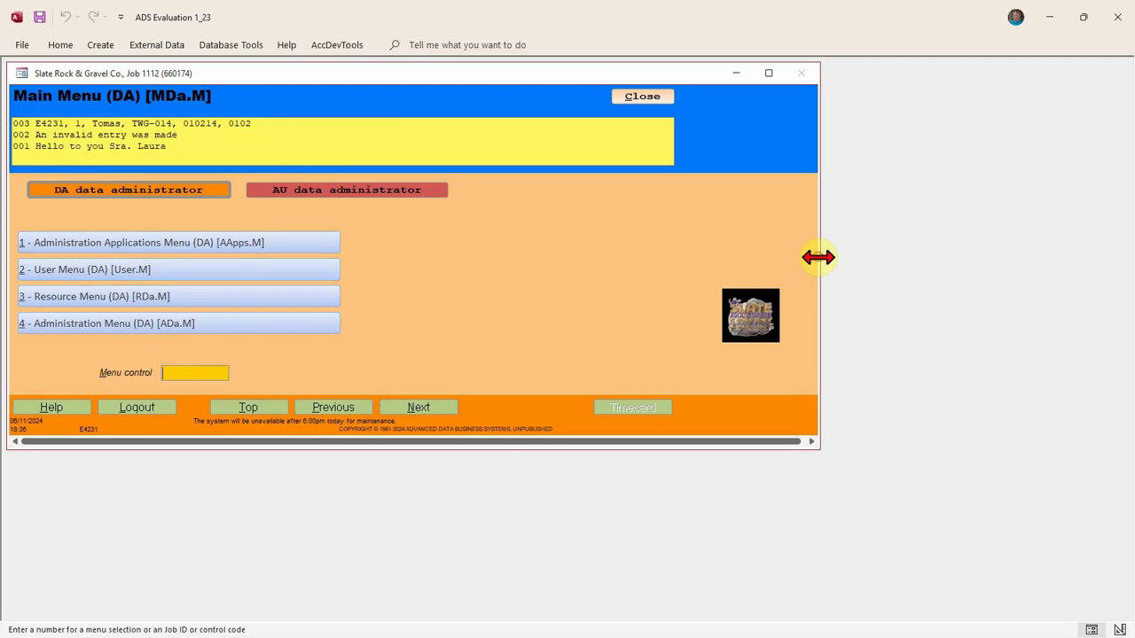
{"action": "left_click_drag", "start_coordinate": [817, 258], "coordinate": [704, 260]}
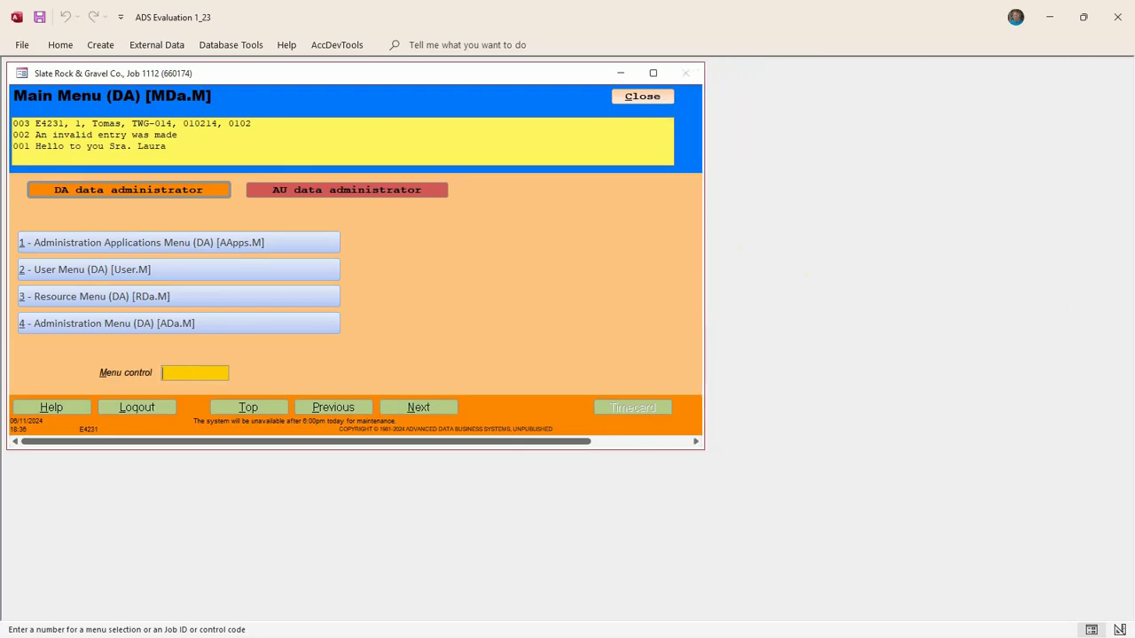
{"action": "left_click", "coordinate": [122, 124]}
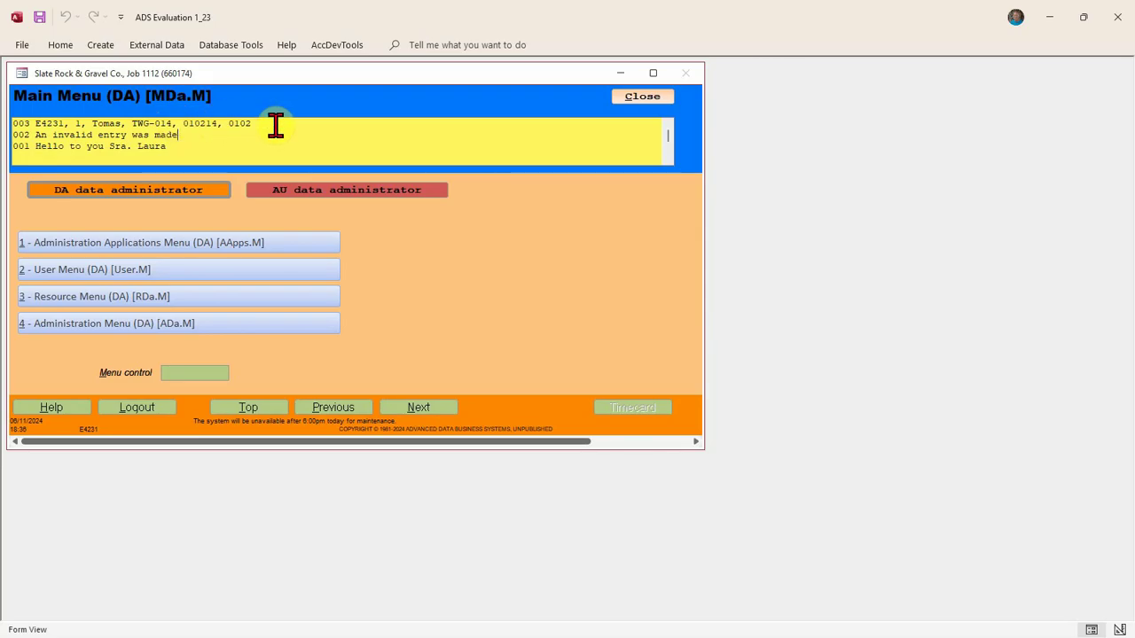
{"action": "left_click", "coordinate": [195, 374]}
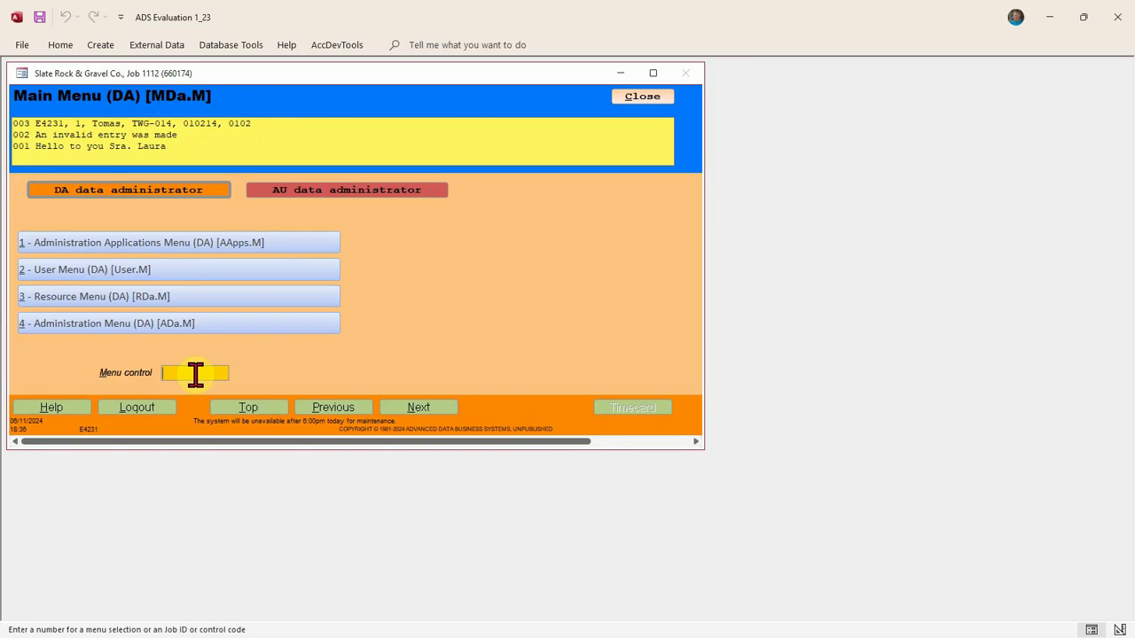
Enter the 'fe' code to add a date-and-time stamp line to the message log
{"action": "type", "text": "fe"}
{"action": "key", "text": "Return"}
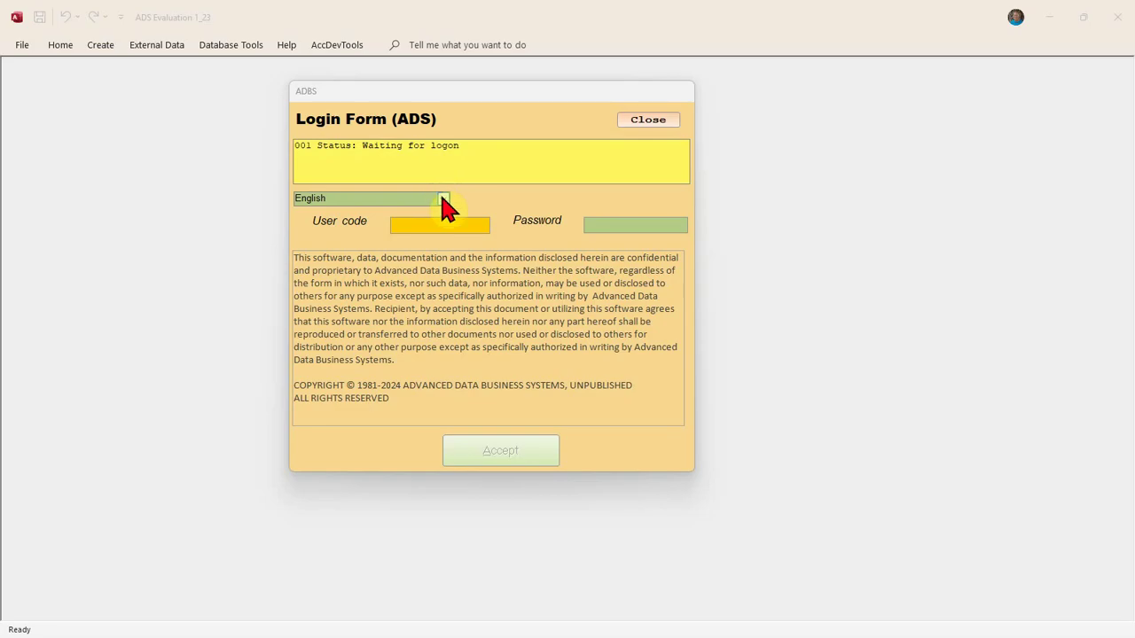
Log in with Français as the language, entering the user code and password
{"action": "left_click", "coordinate": [442, 199]}
{"action": "left_click", "coordinate": [354, 238]}
{"action": "left_click", "coordinate": [410, 226]}
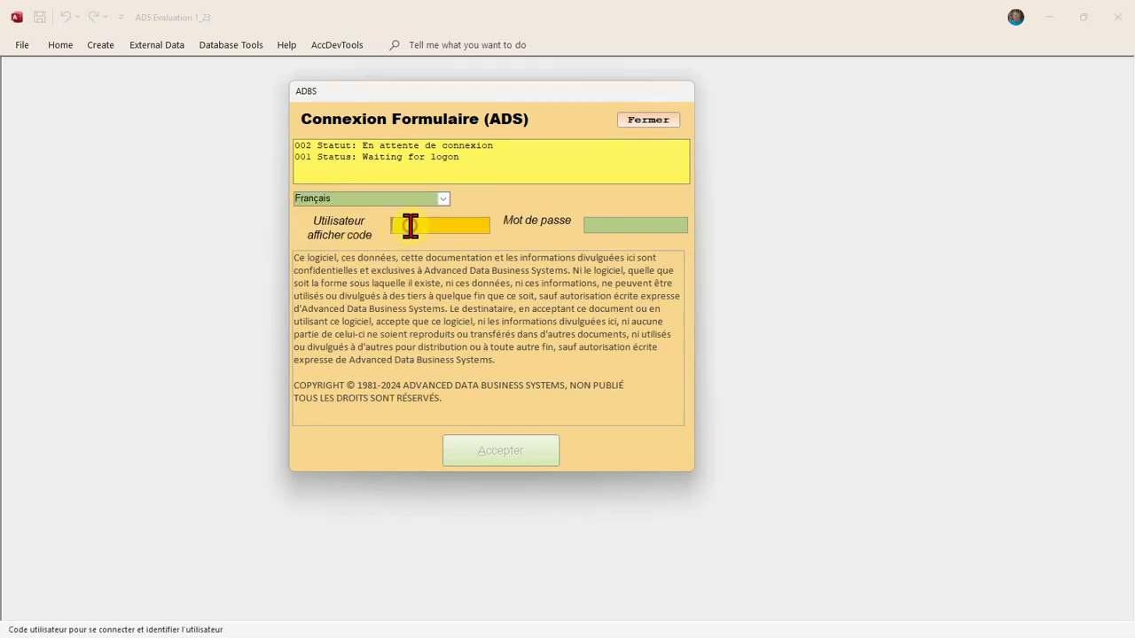
{"action": "type", "text": "E5566"}
{"action": "key", "text": "Tab"}
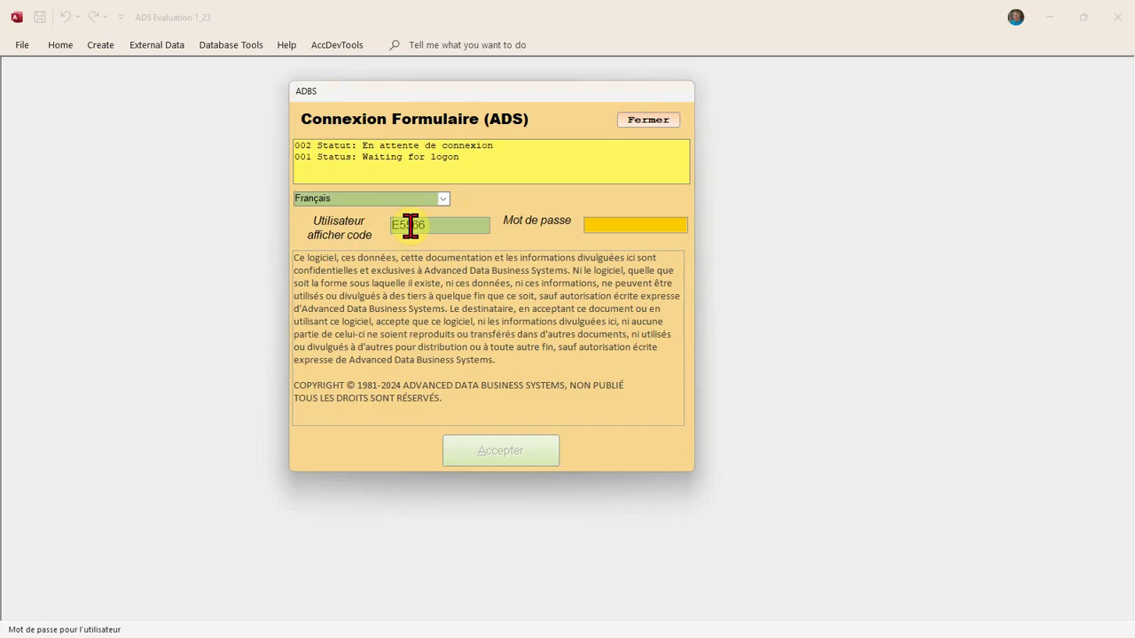
{"action": "type", "text": "****"}
{"action": "key", "text": "Return"}
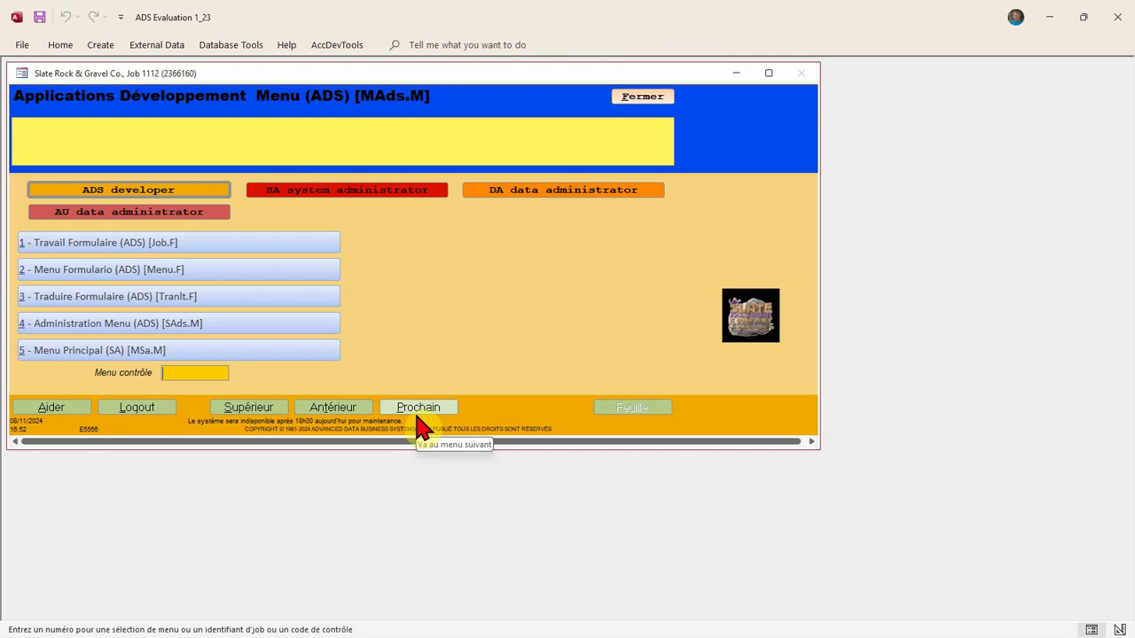
Log out of the French session and log back in with the user code and password
{"action": "left_click", "coordinate": [142, 408]}
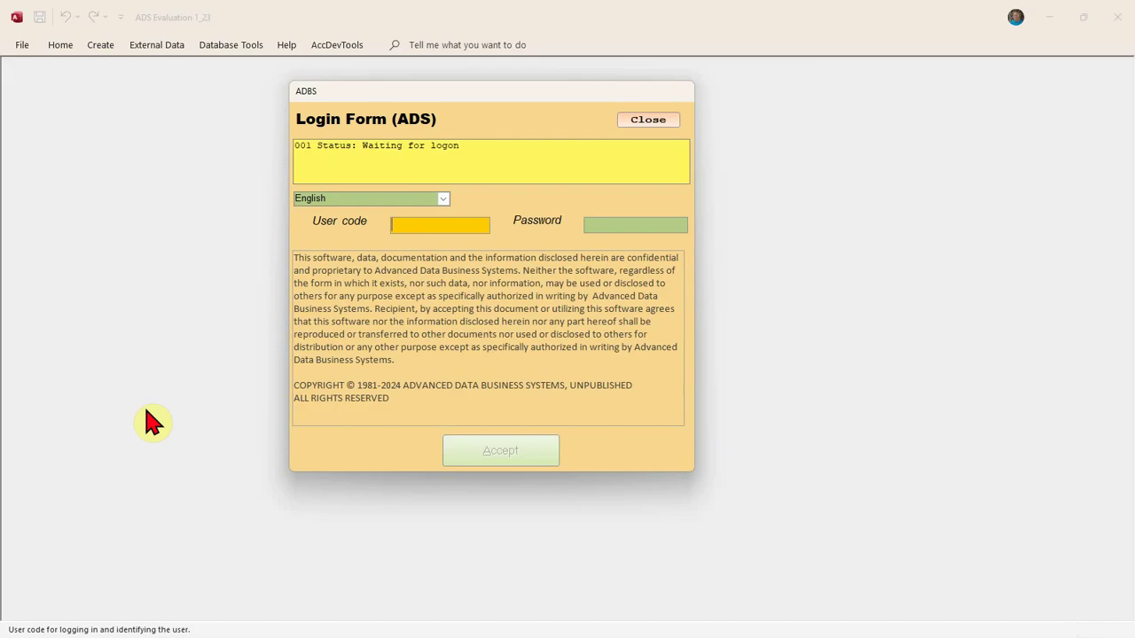
{"action": "type", "text": "E5566"}
{"action": "key", "text": "Tab"}
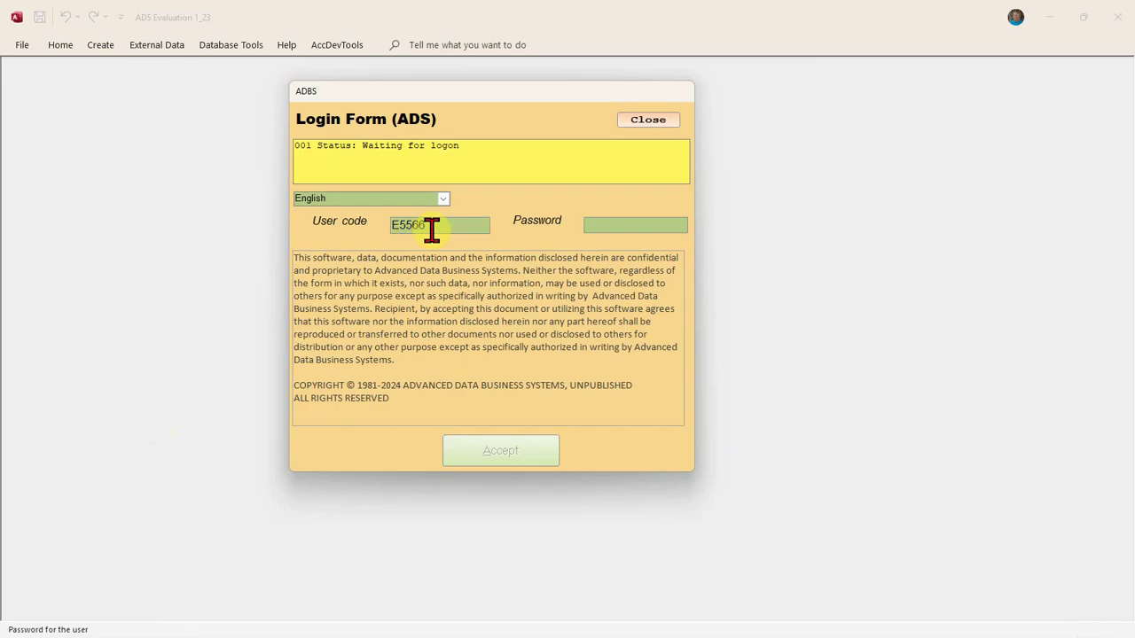
{"action": "type", "text": "***"}
{"action": "key", "text": "Return"}
{"action": "key", "text": "Return"}
{"action": "key", "text": "Return"}
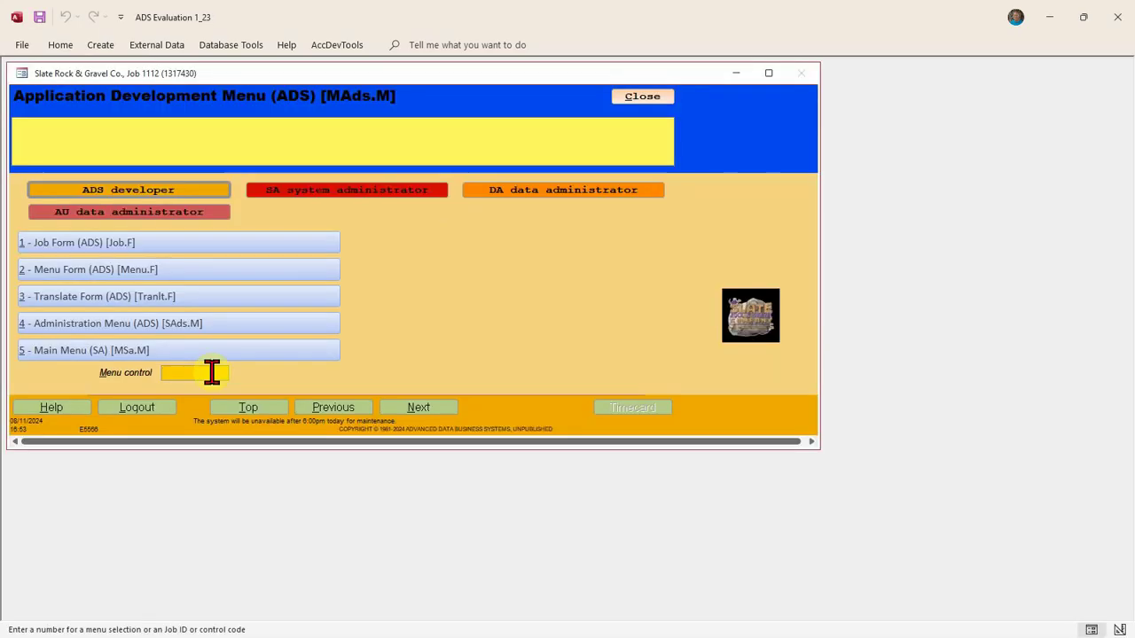
Enter menu codes 5, 4 and 1 to reach the Administration Applications Menu (DA)
{"action": "type", "text": "5"}
{"action": "key", "text": "Return"}
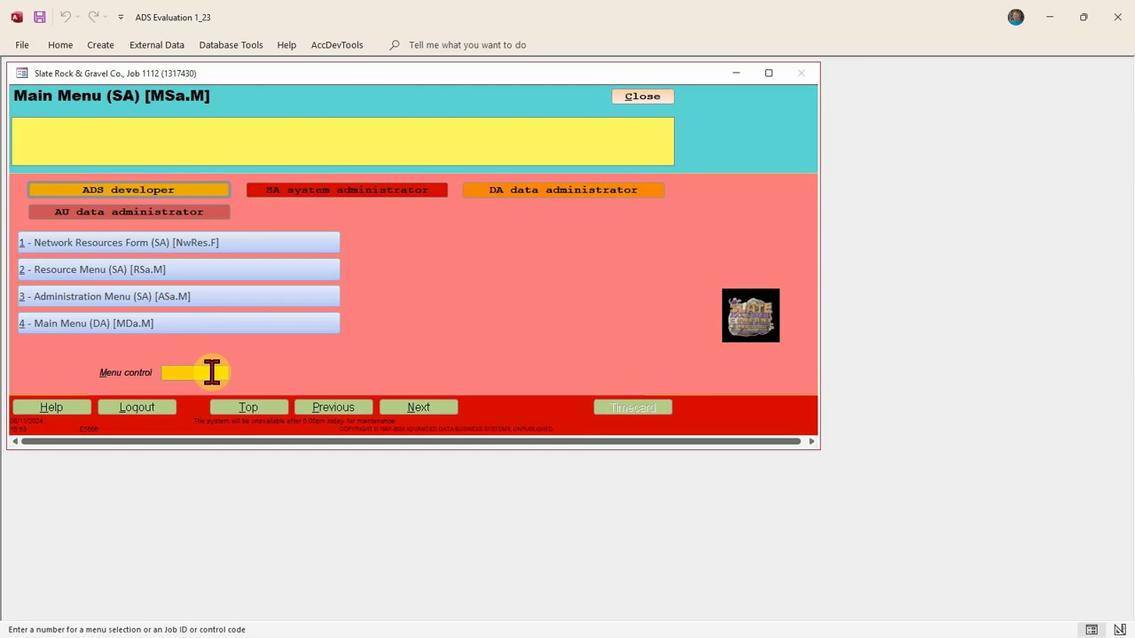
{"action": "type", "text": "4"}
{"action": "key", "text": "Return"}
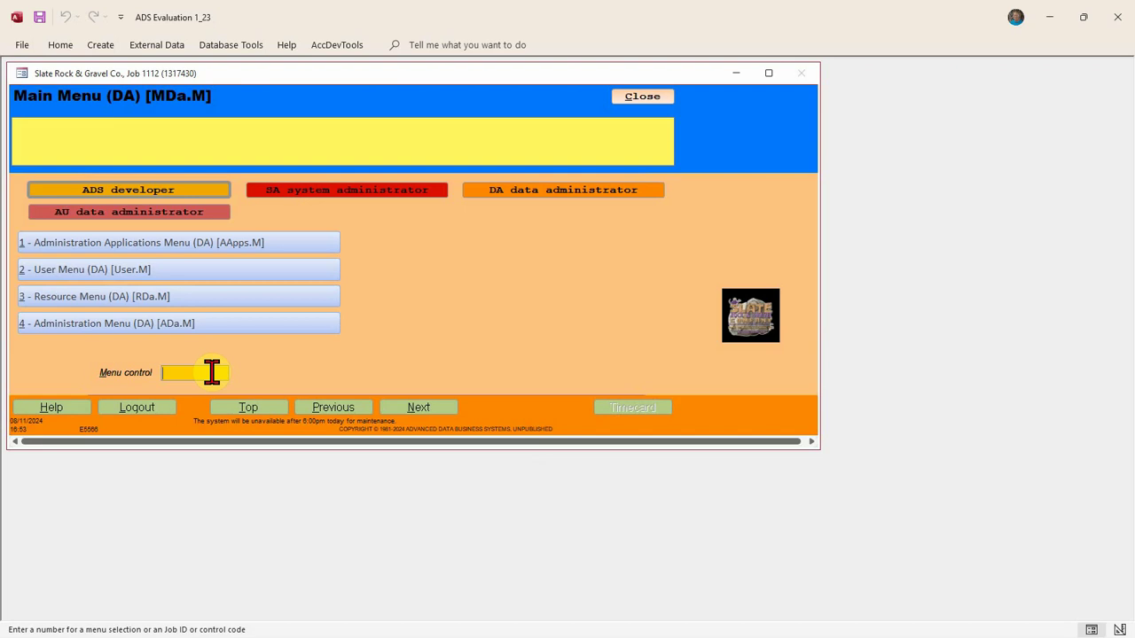
{"action": "type", "text": "1"}
{"action": "key", "text": "Return"}
Enter codes 1, 2 and 1 through the Administration and Supervision menus to Main Menu (AU)
{"action": "type", "text": "1"}
{"action": "key", "text": "Return"}
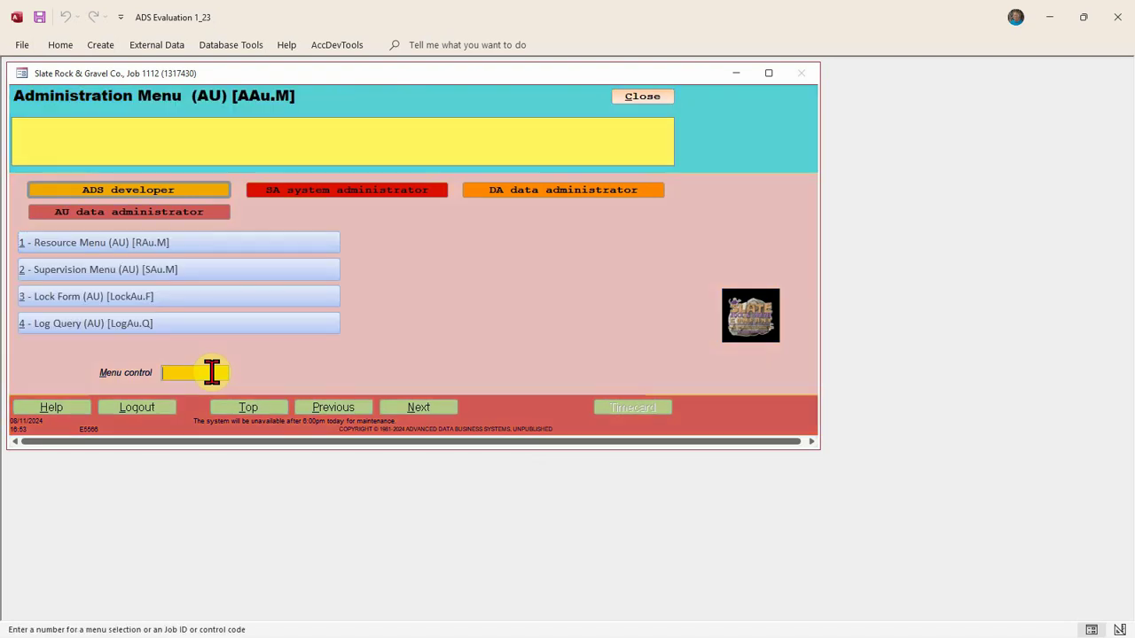
{"action": "type", "text": "2"}
{"action": "key", "text": "Return"}
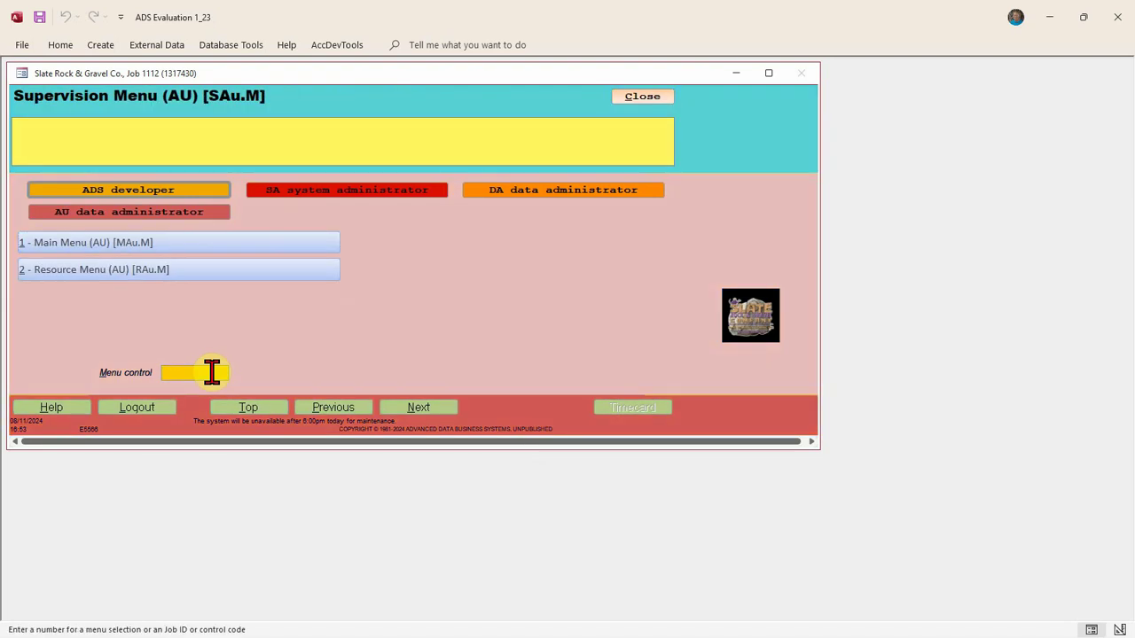
{"action": "type", "text": "1"}
{"action": "key", "text": "Return"}
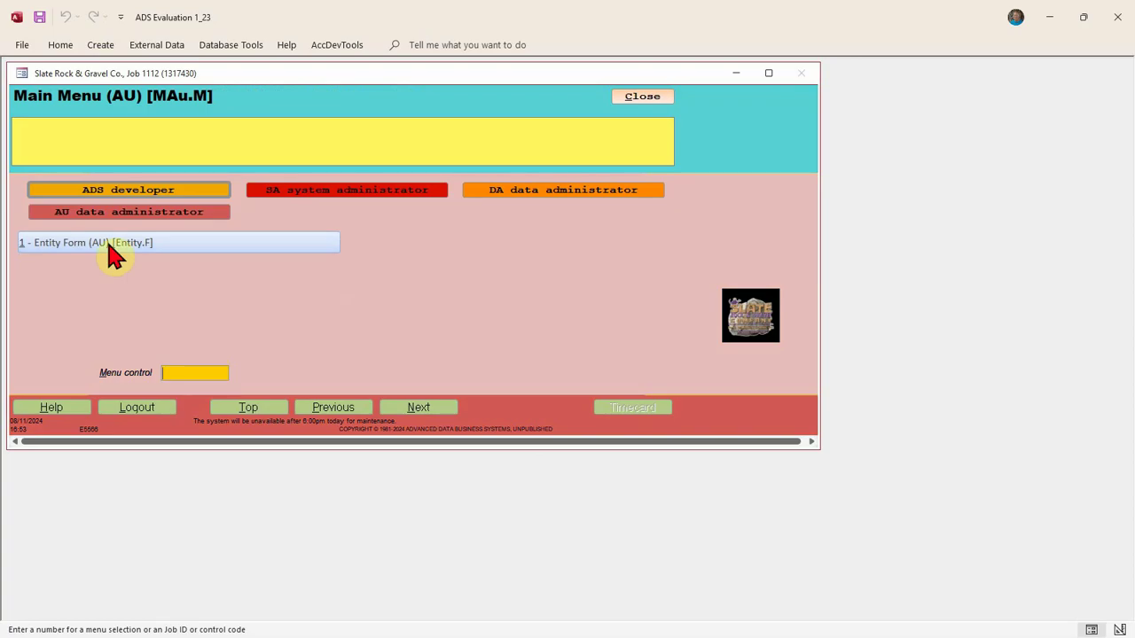
Open and review the Entity Form (AU), close it, and jump to the top Application Development Menu
{"action": "left_click", "coordinate": [108, 248]}
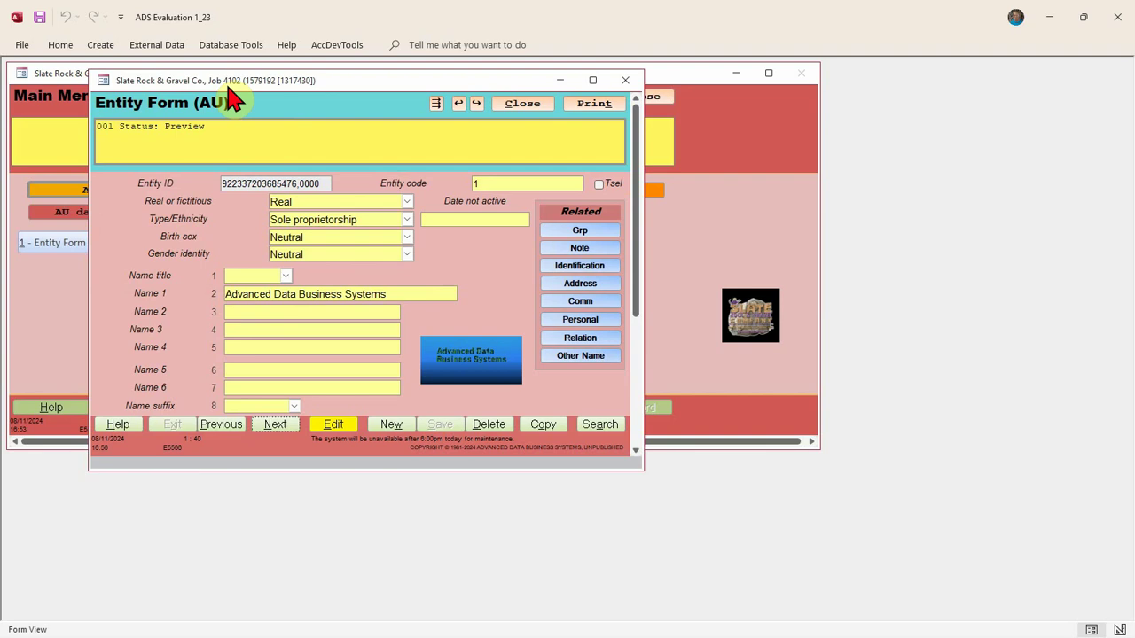
{"action": "left_click", "coordinate": [519, 104]}
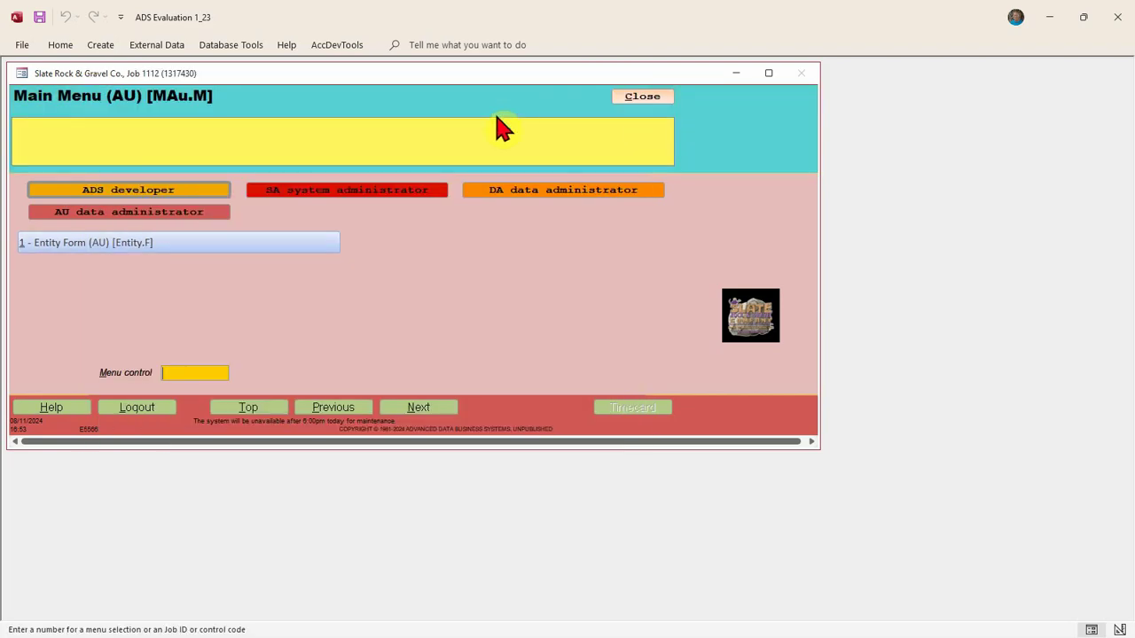
{"action": "left_click", "coordinate": [269, 411]}
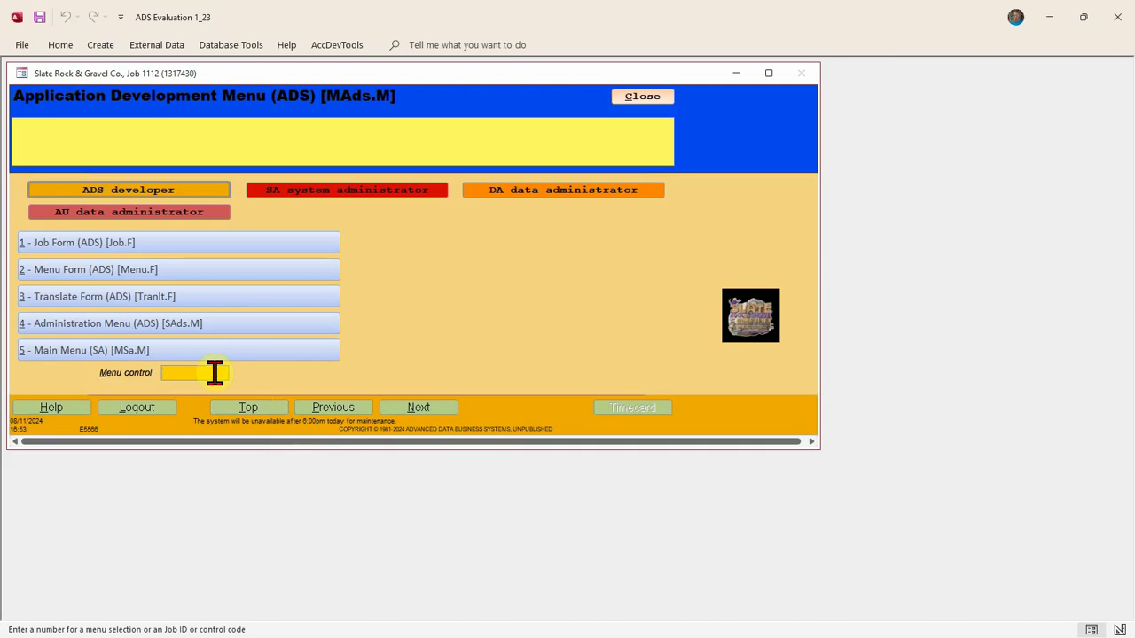
{"action": "type", "text": "4102"}
{"action": "key", "text": "Return"}
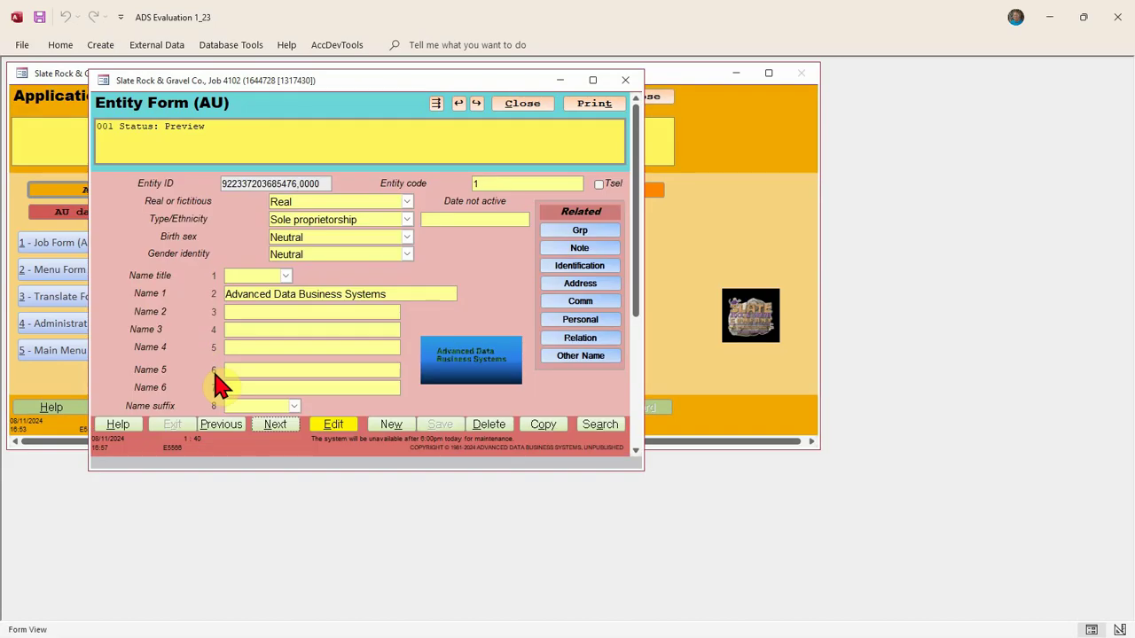
{"action": "left_click", "coordinate": [516, 105]}
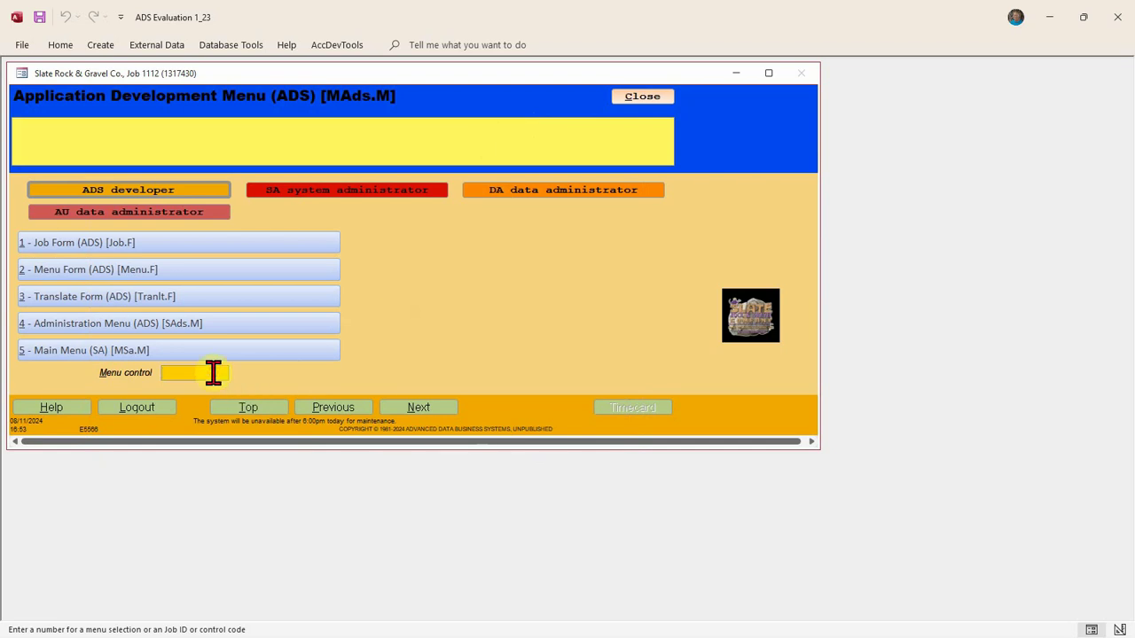
{"action": "type", "text": "Entity.F"}
{"action": "key", "text": "Return"}
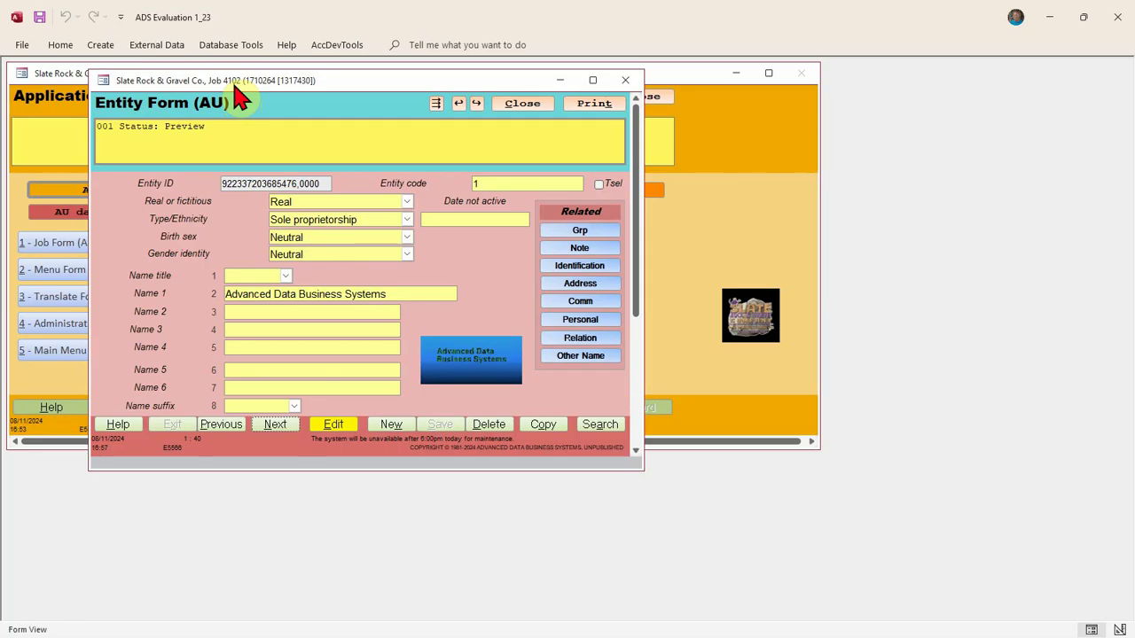
{"action": "left_click", "coordinate": [522, 103]}
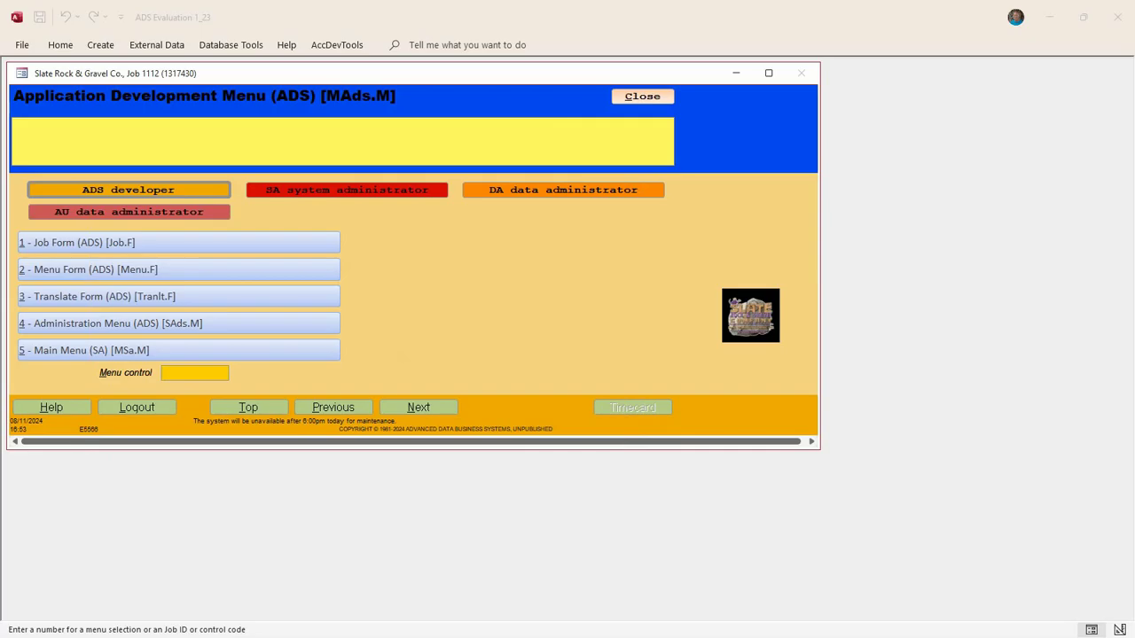
As DA data administrator, open the User Menu and the User Form via 'user.f', then close both
{"action": "left_click", "coordinate": [575, 204]}
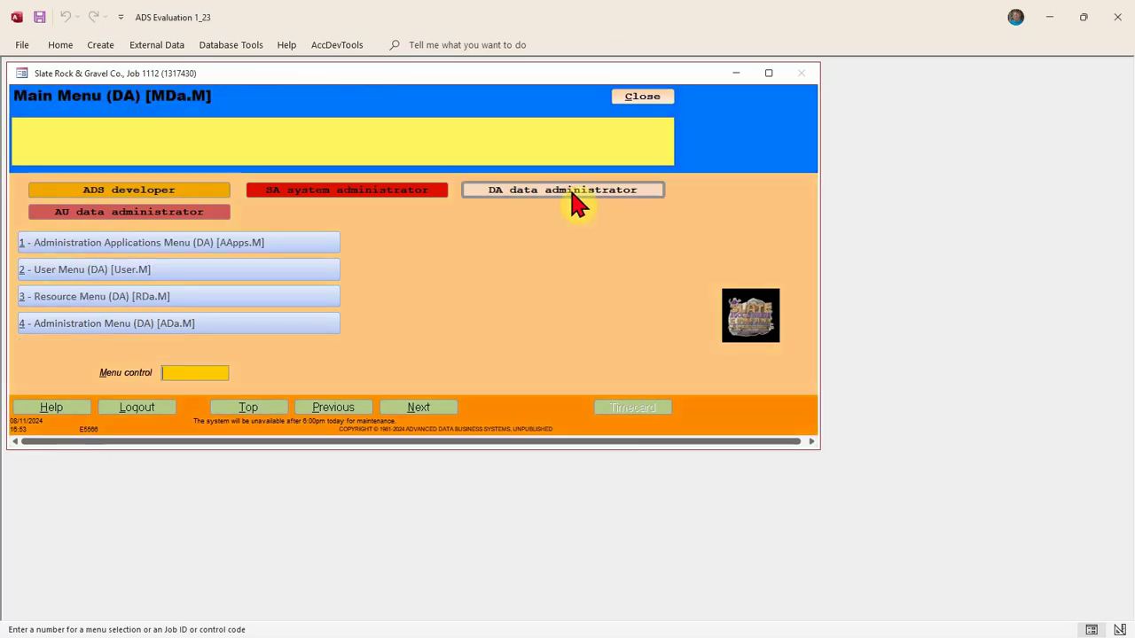
{"action": "left_click", "coordinate": [159, 275]}
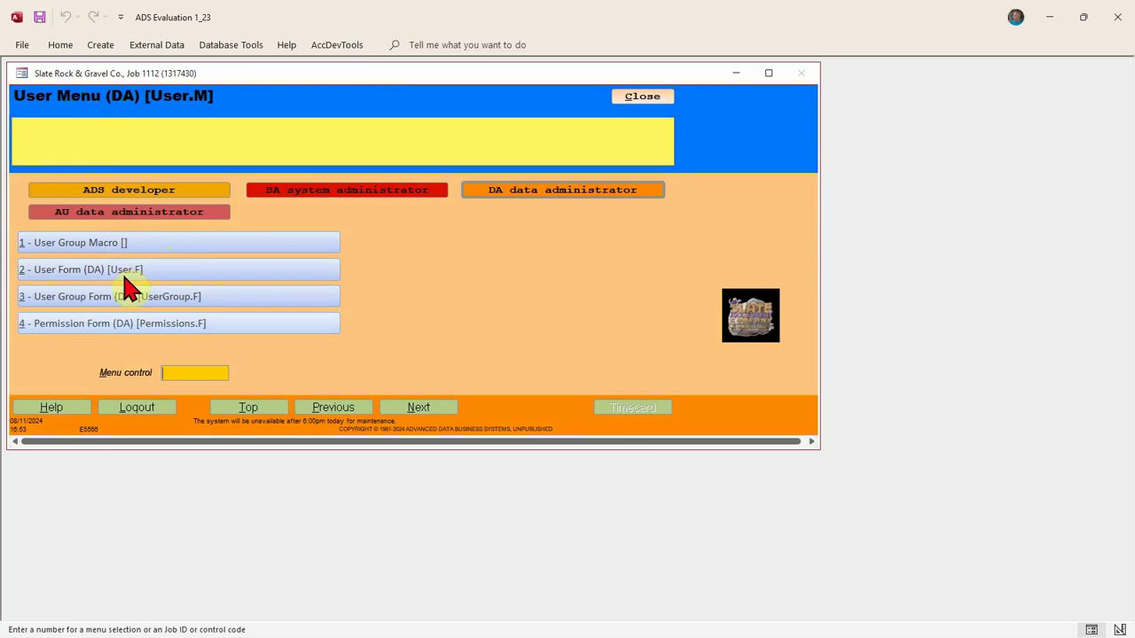
{"action": "left_click", "coordinate": [177, 372]}
{"action": "type", "text": "user.f"}
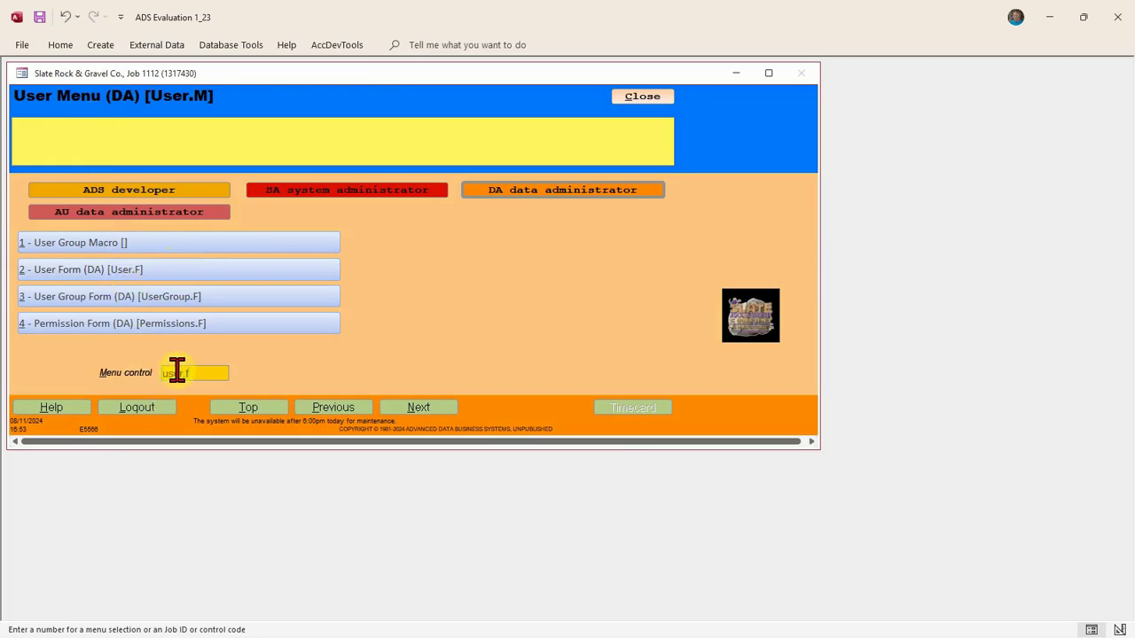
{"action": "key", "text": "Return"}
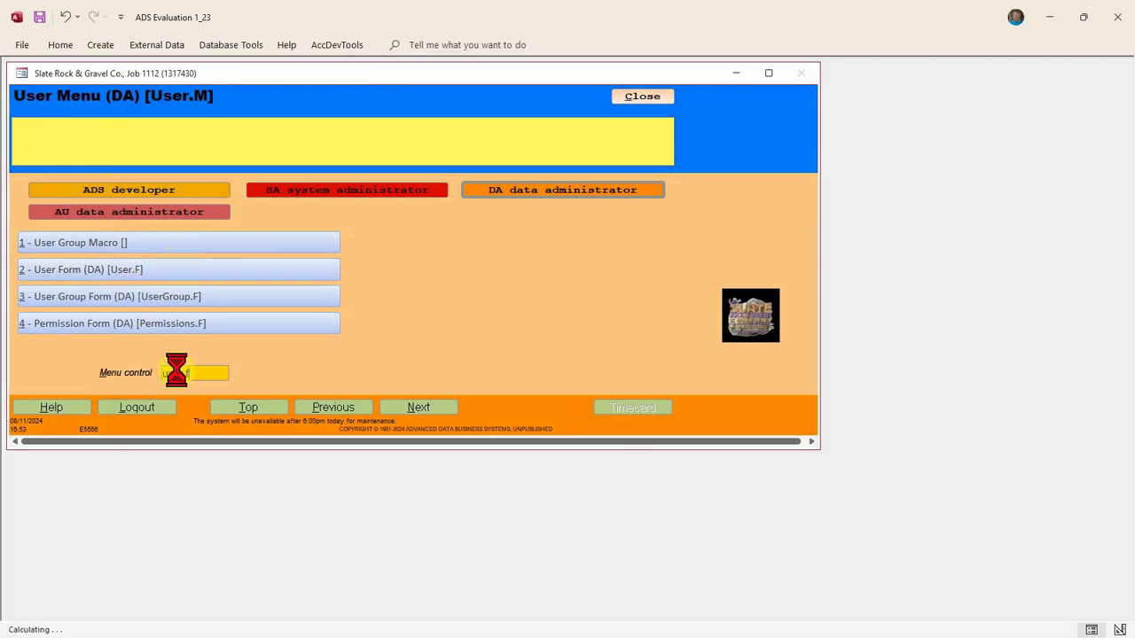
{"action": "left_click", "coordinate": [601, 113]}
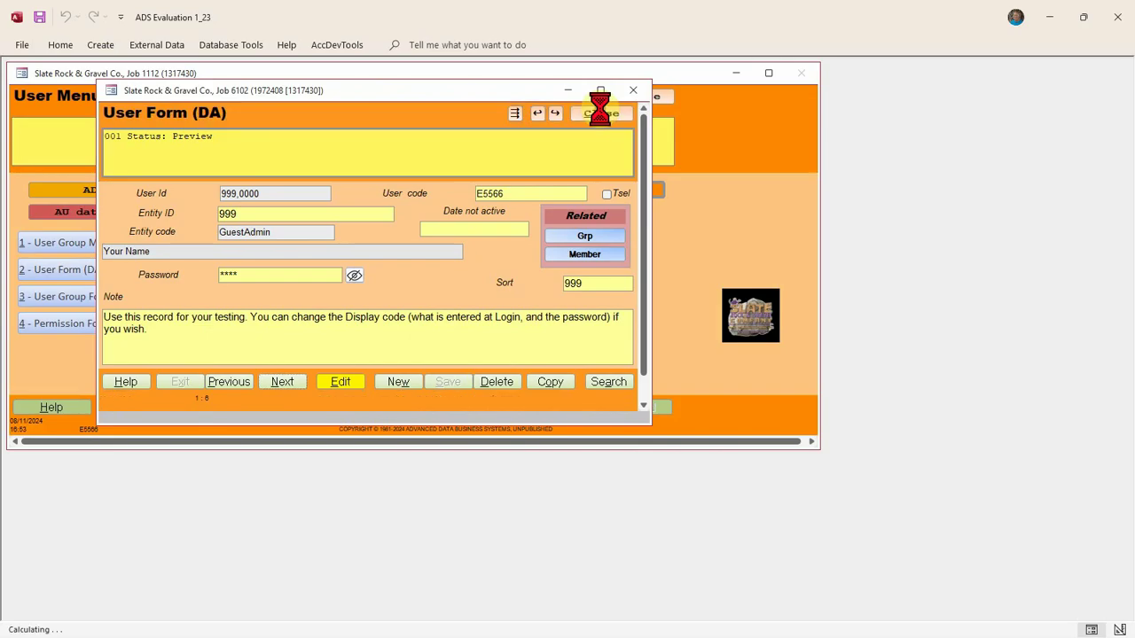
{"action": "left_click", "coordinate": [642, 96]}
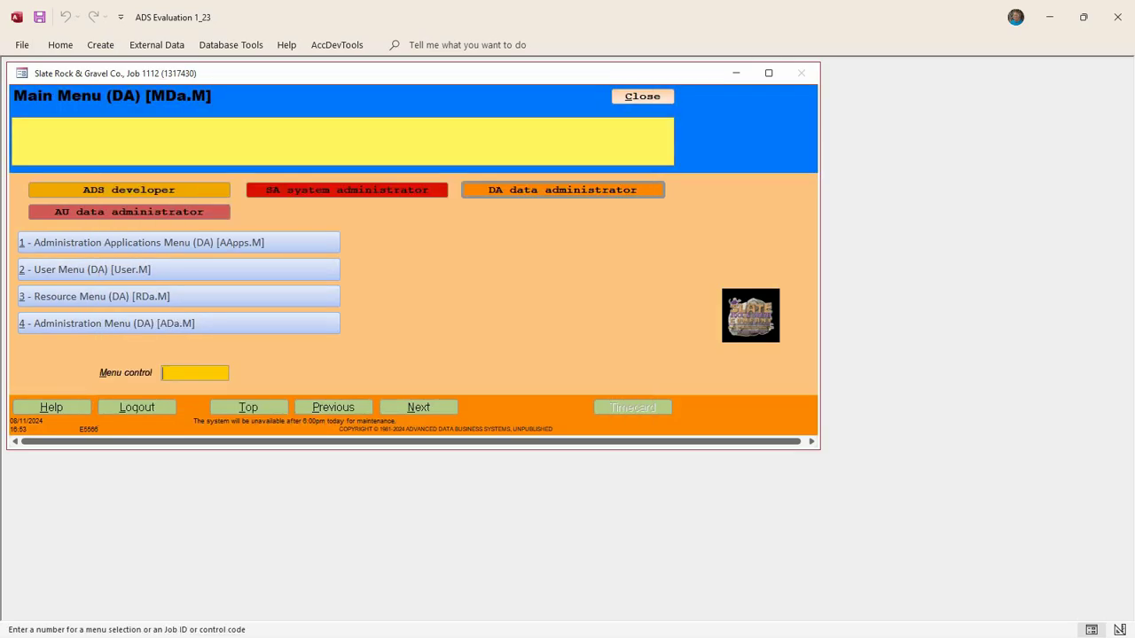
Log in as the Store trainee and enter 'user', getting a no-permission notice for User F-0
{"action": "left_click", "coordinate": [161, 411]}
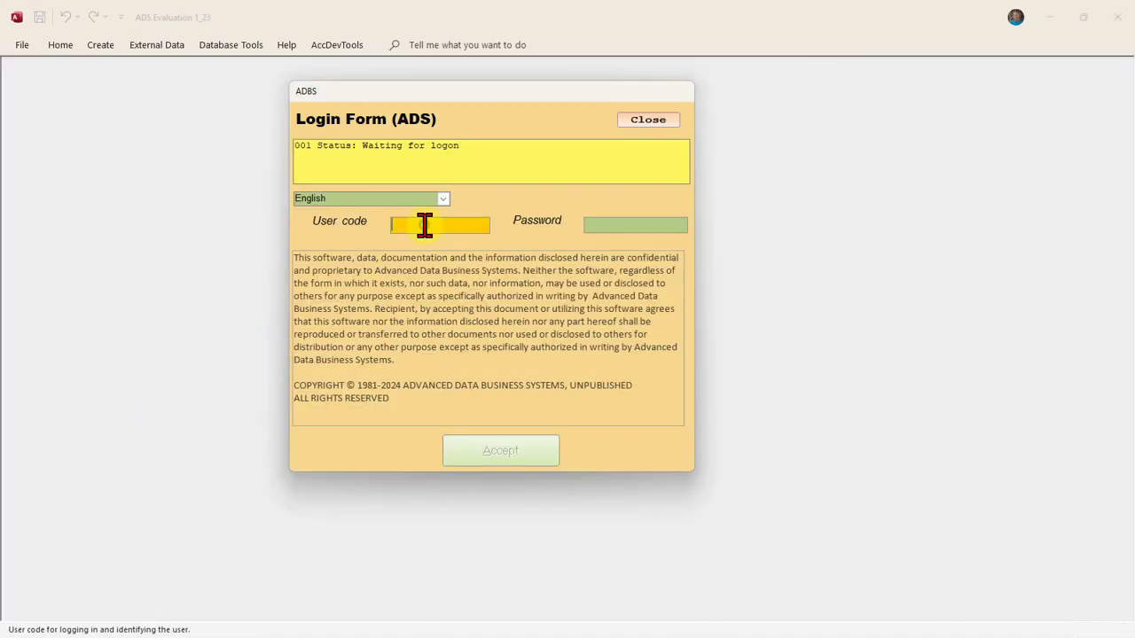
{"action": "type", "text": "E0022"}
{"action": "key", "text": "Tab"}
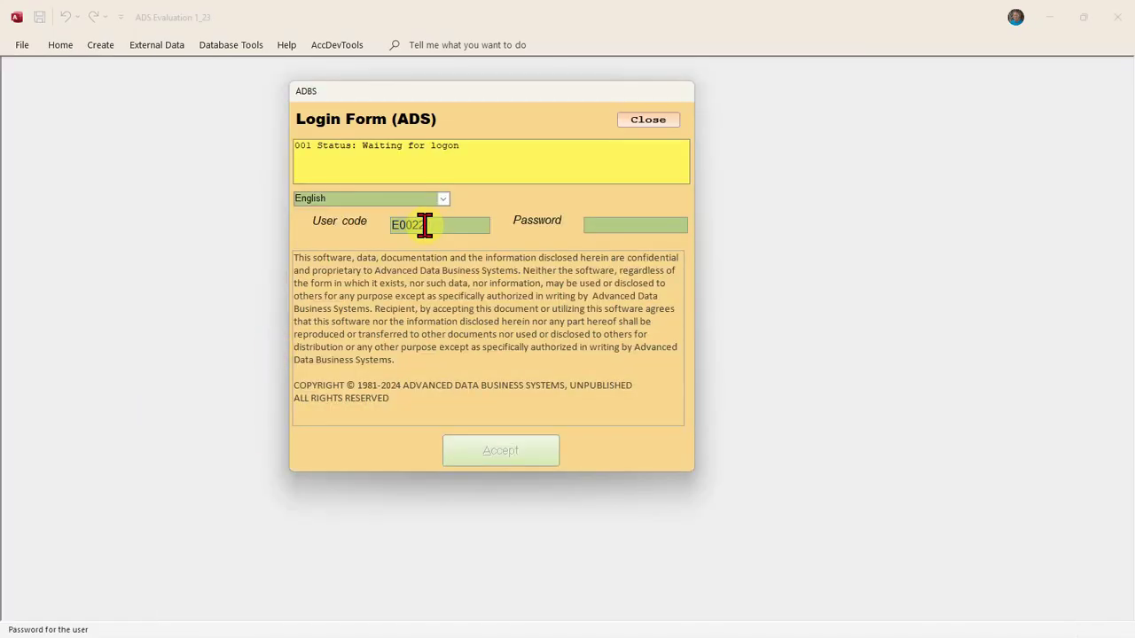
{"action": "type", "text": "*****"}
{"action": "key", "text": "Return"}
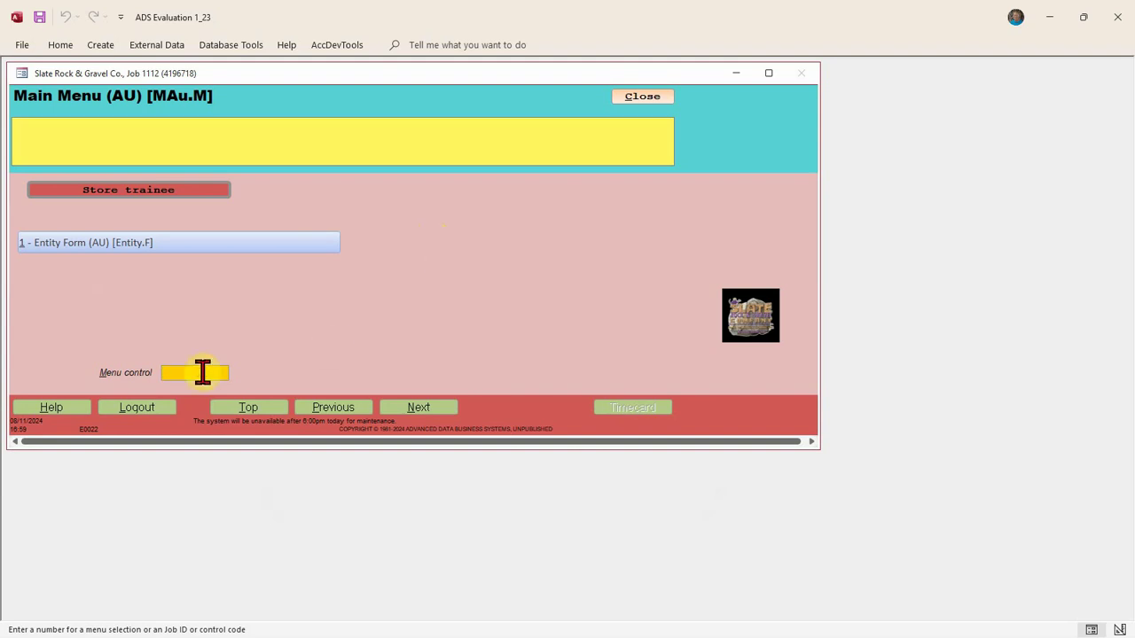
{"action": "type", "text": "user f"}
{"action": "key", "text": "Return"}
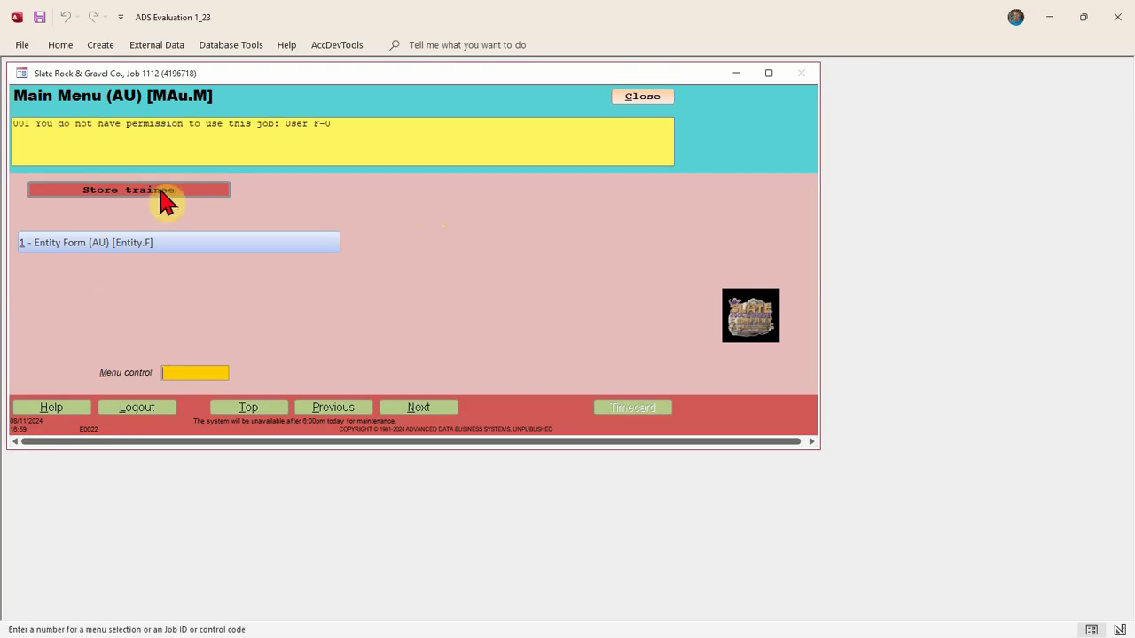